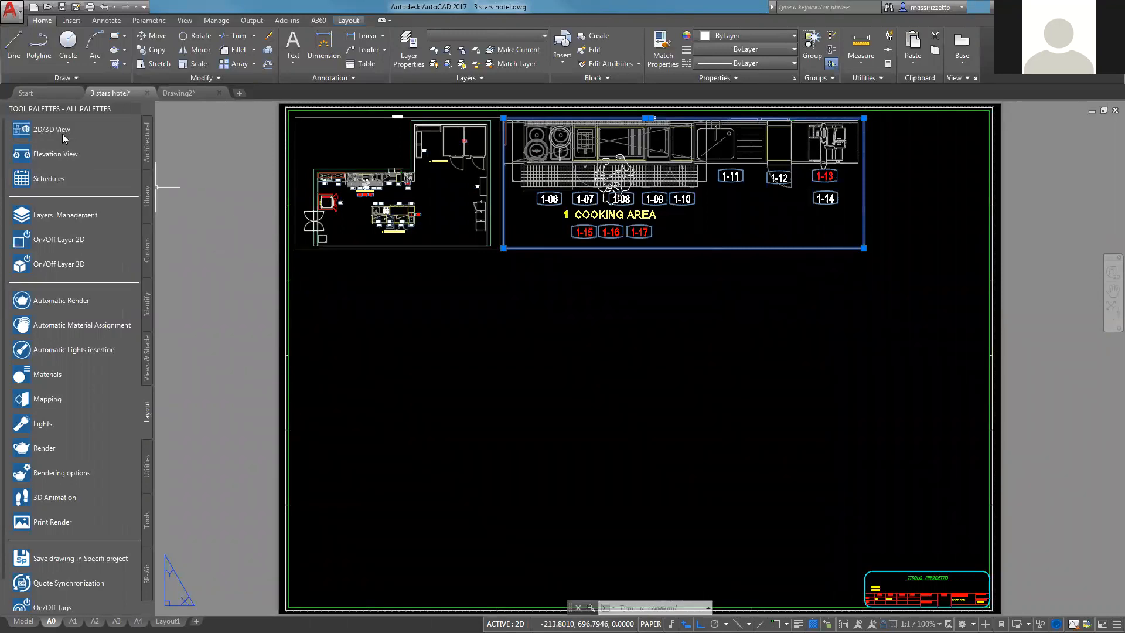
Insert a single isometric view with the left front face highlighted, framed about 494 by 245, directly below the floor plan viewport
click(26, 130)
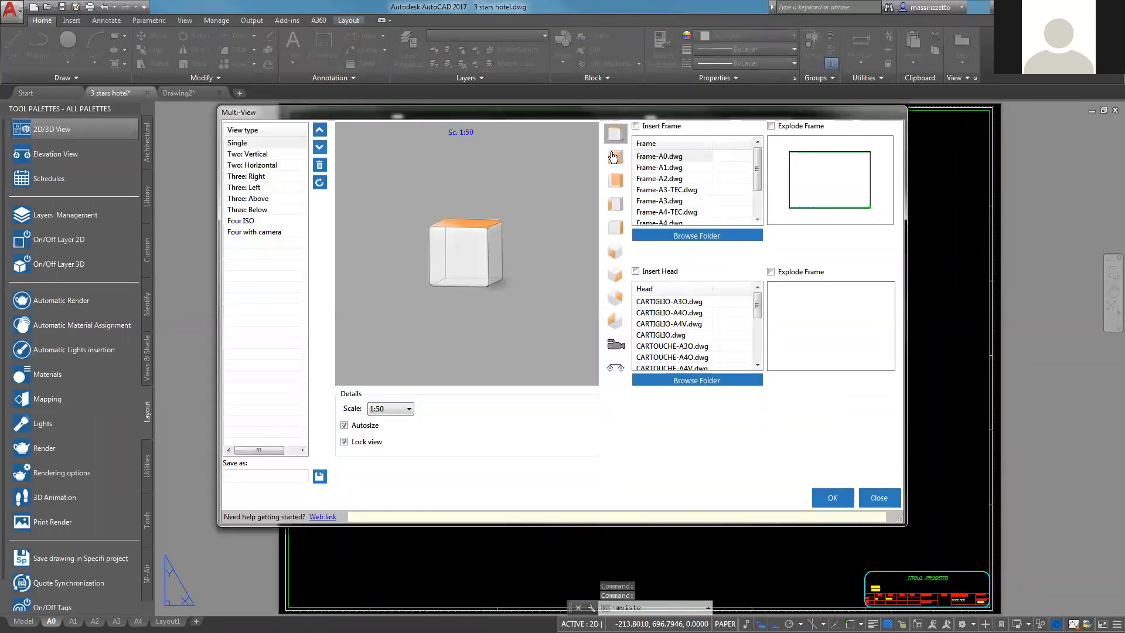
click(275, 143)
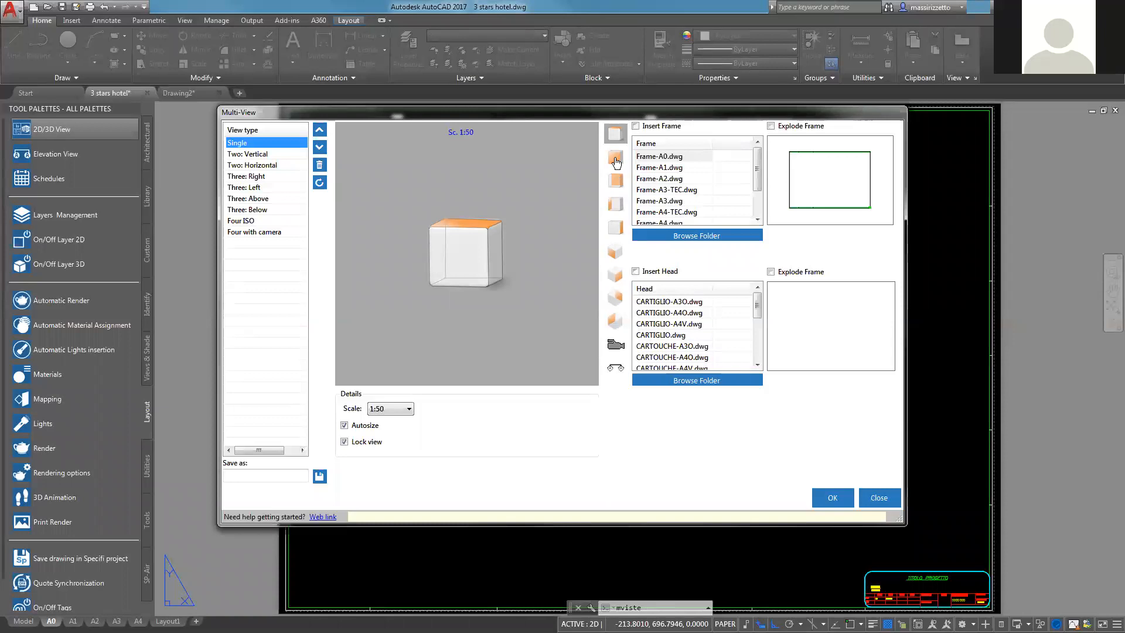
click(614, 256)
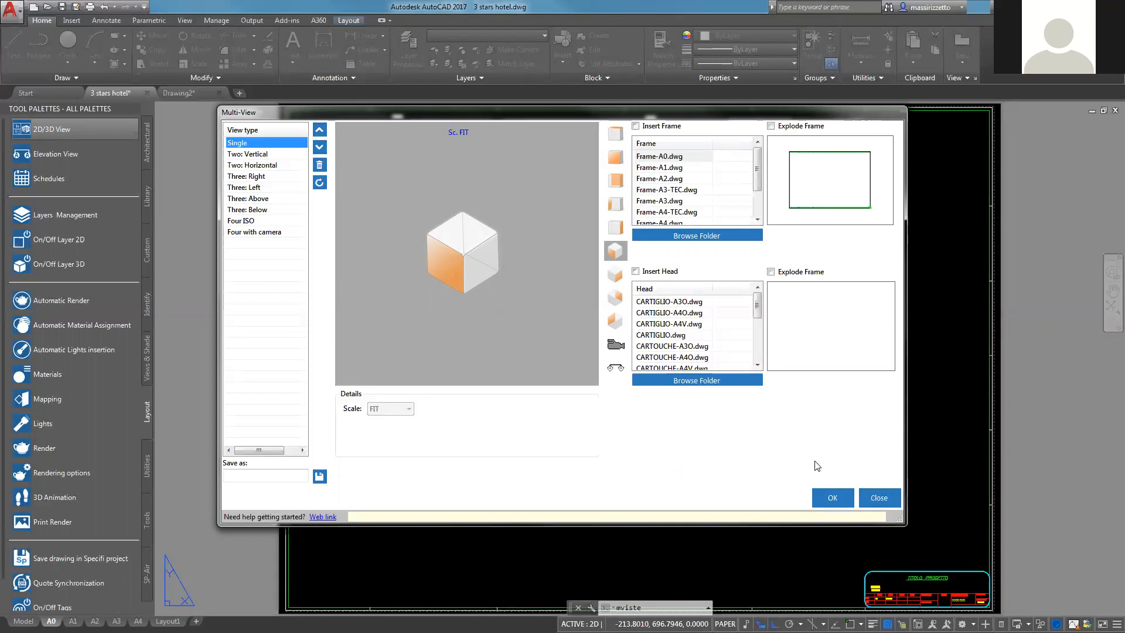
click(833, 499)
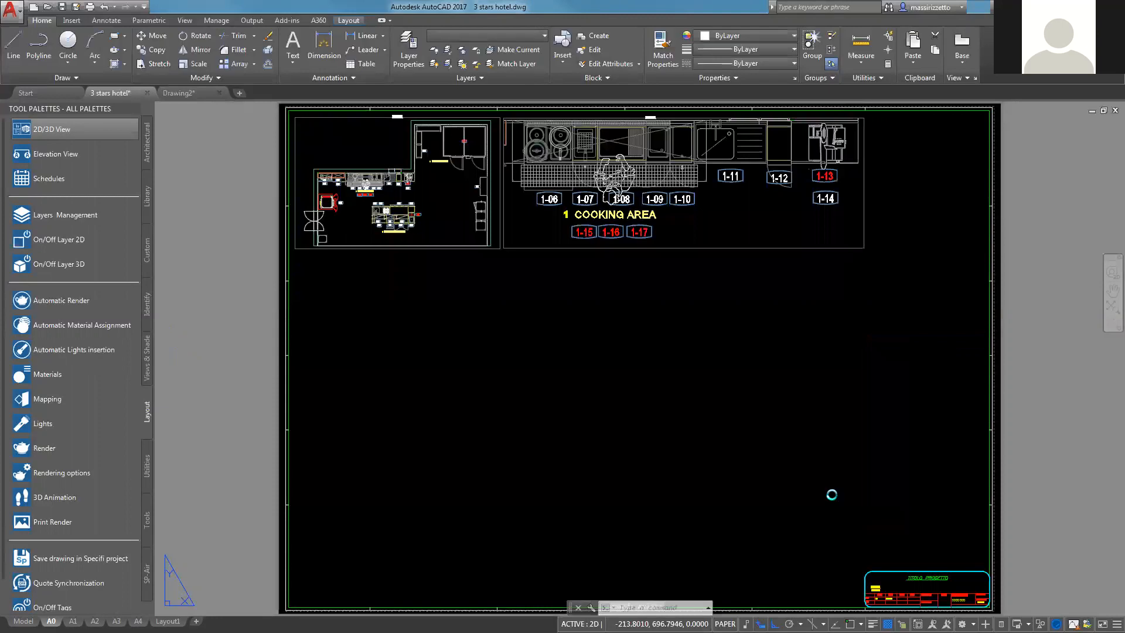
click(294, 251)
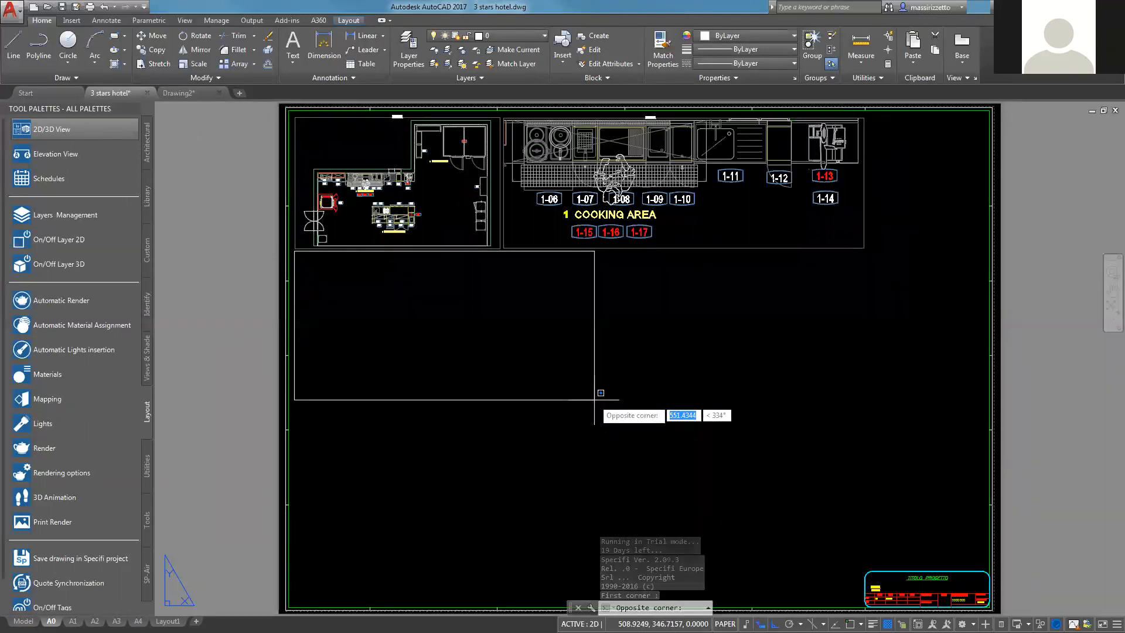
click(594, 400)
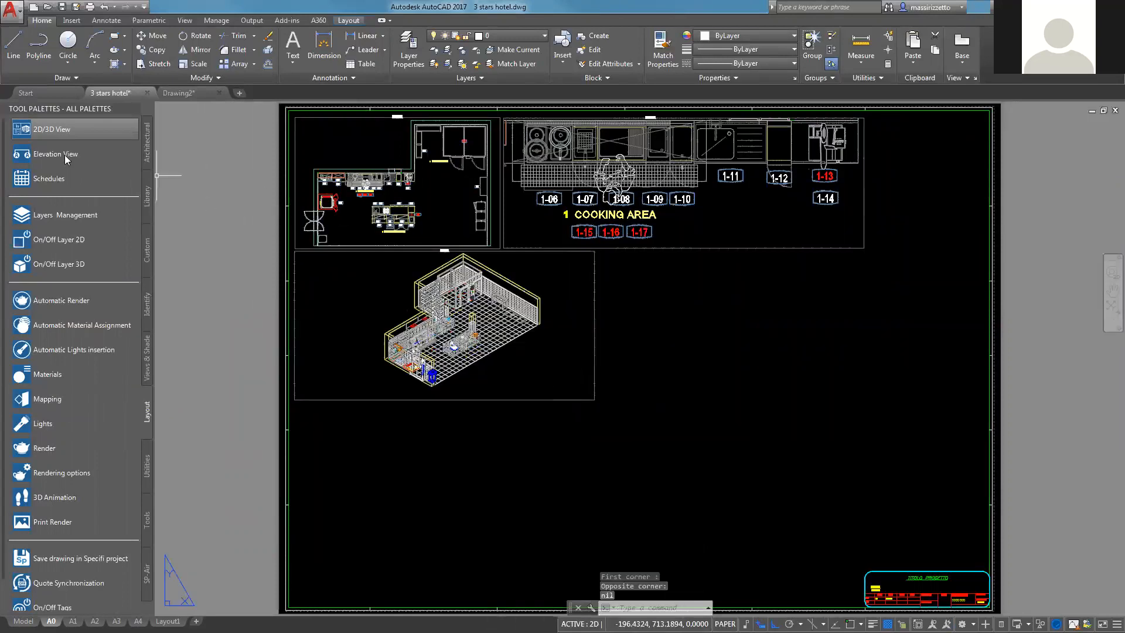
Insert an isometric view with the right front face highlighted, framed about 439 by 245, beside the first isometric and below the cooking area view
click(24, 130)
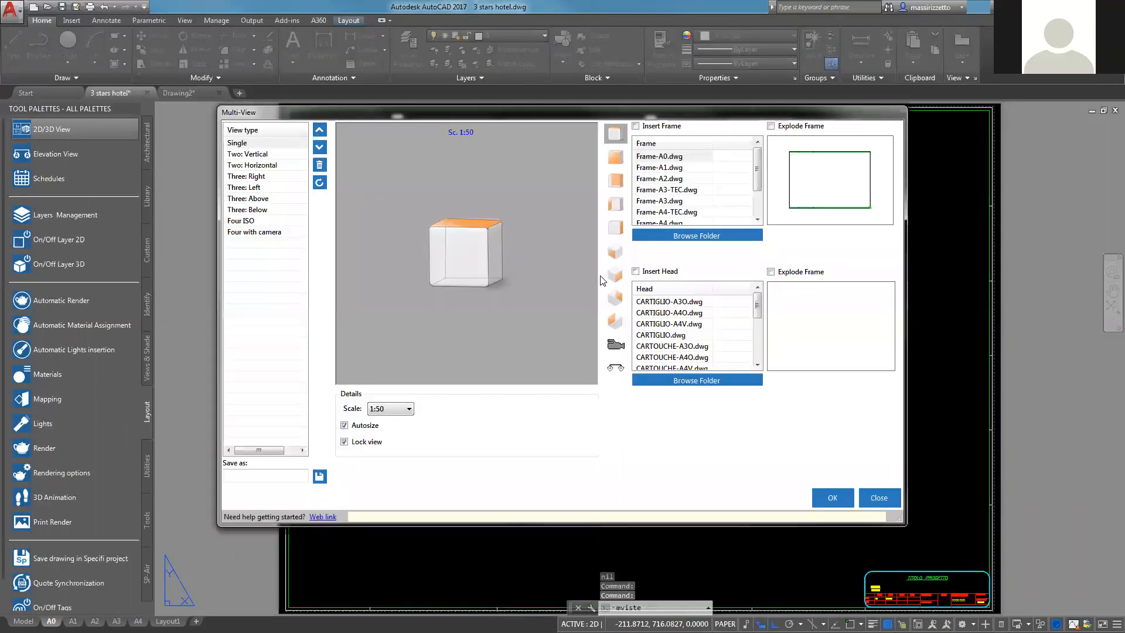
click(615, 275)
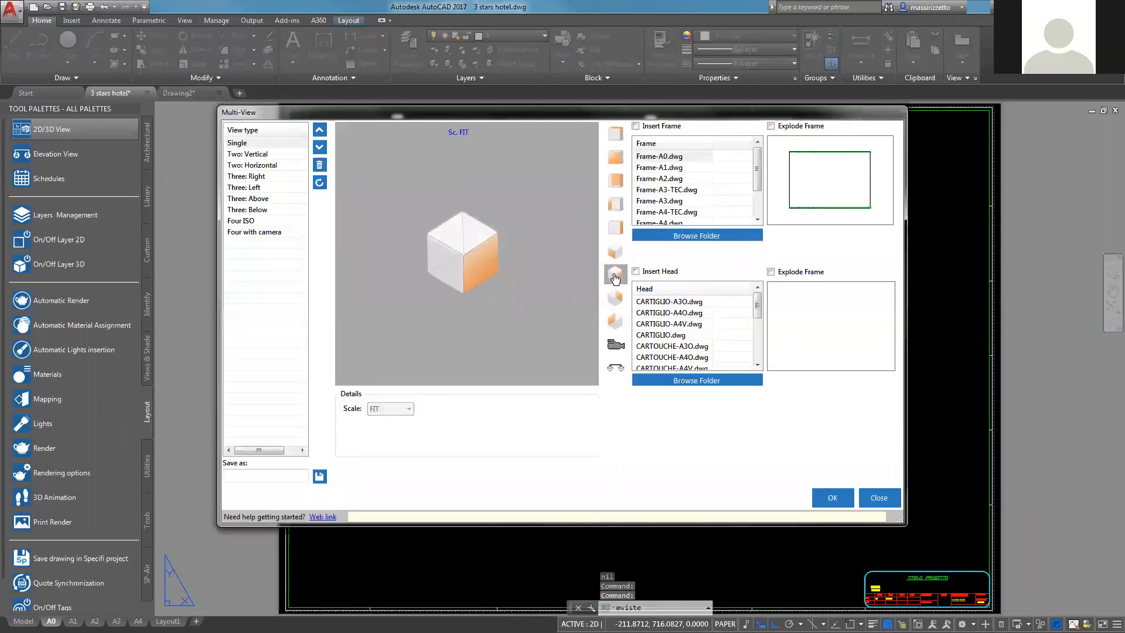
click(832, 498)
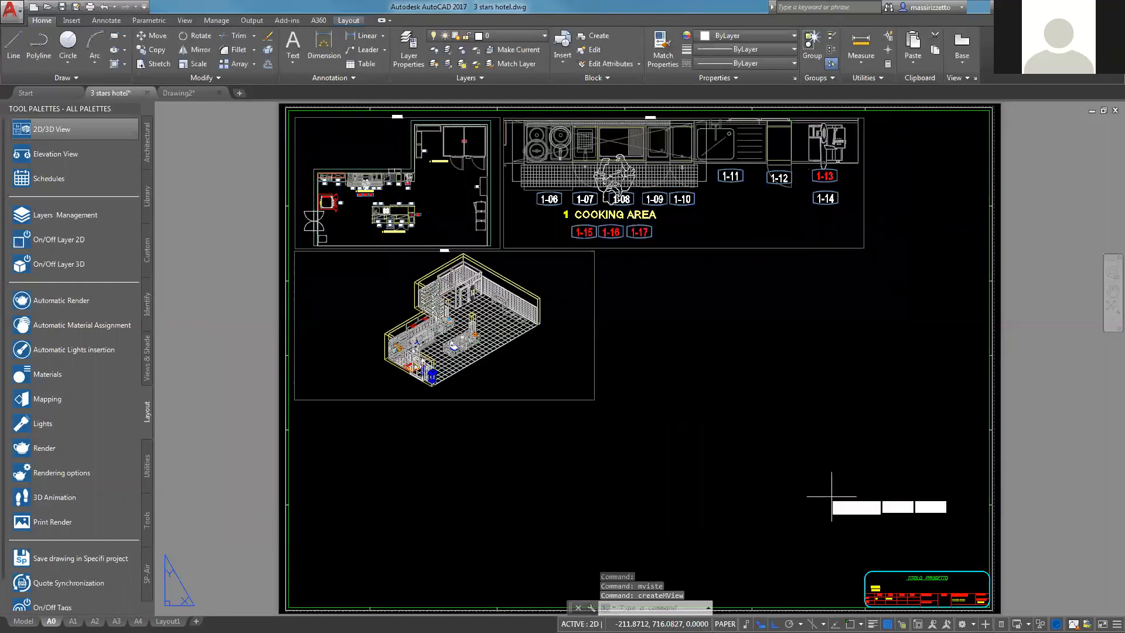
click(597, 400)
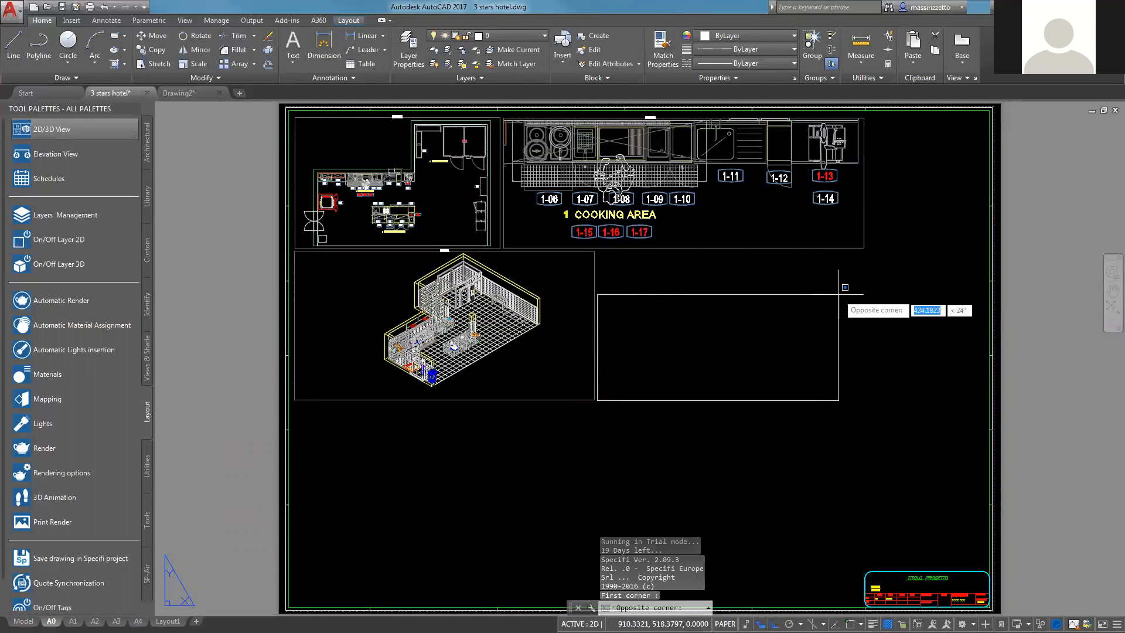
click(865, 253)
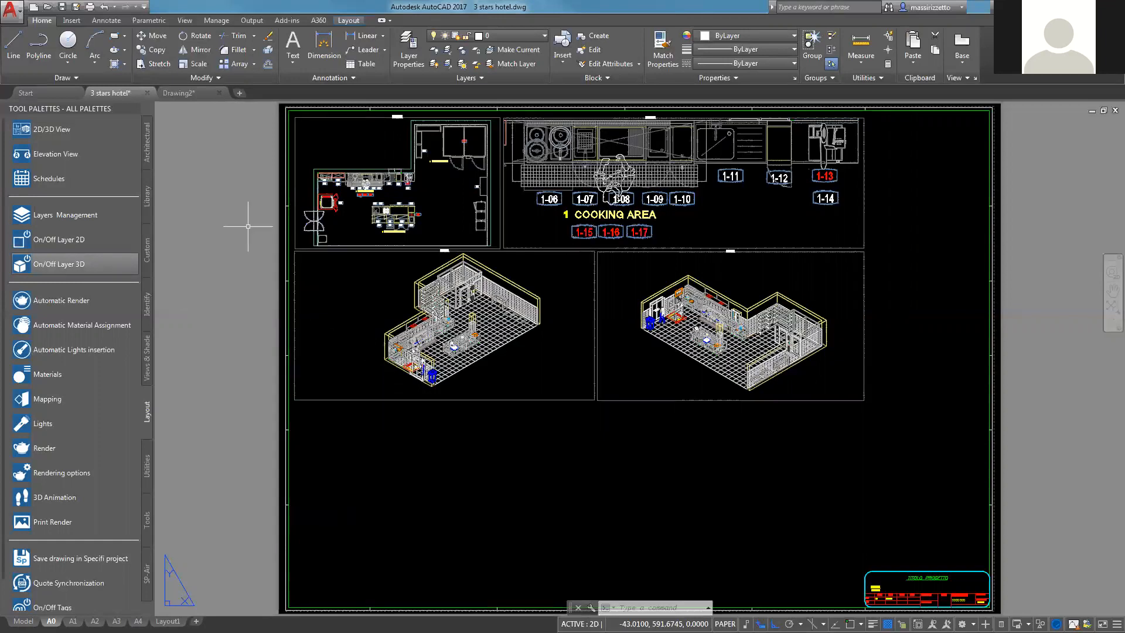
Preview the A0 layout as a single-sheet plot, then close the preview and cancel plotting
click(90, 8)
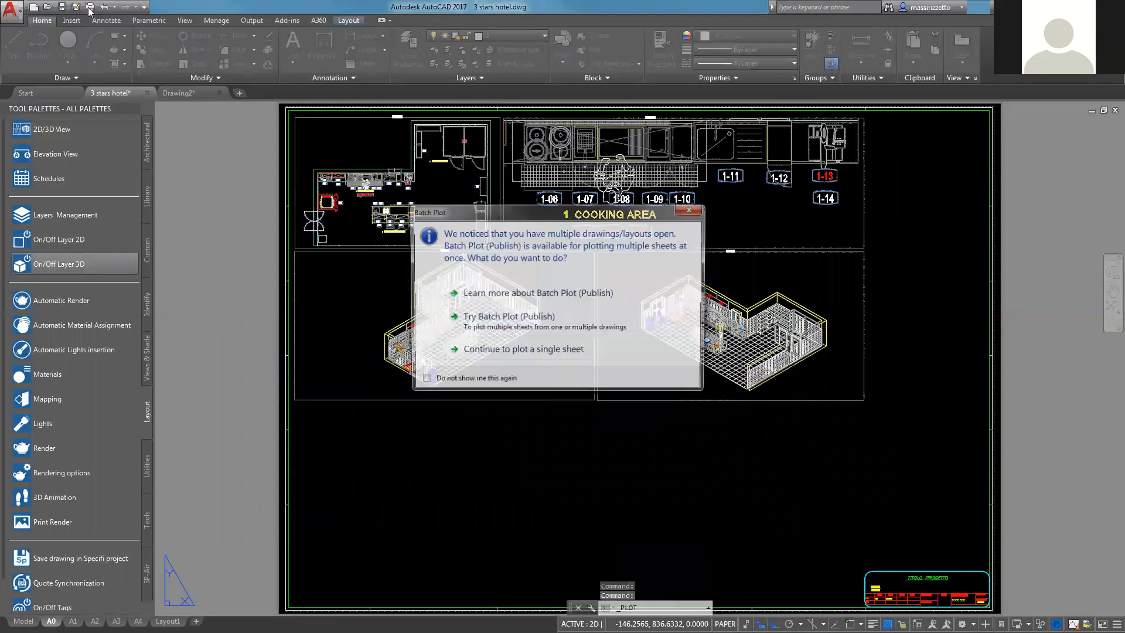
click(477, 352)
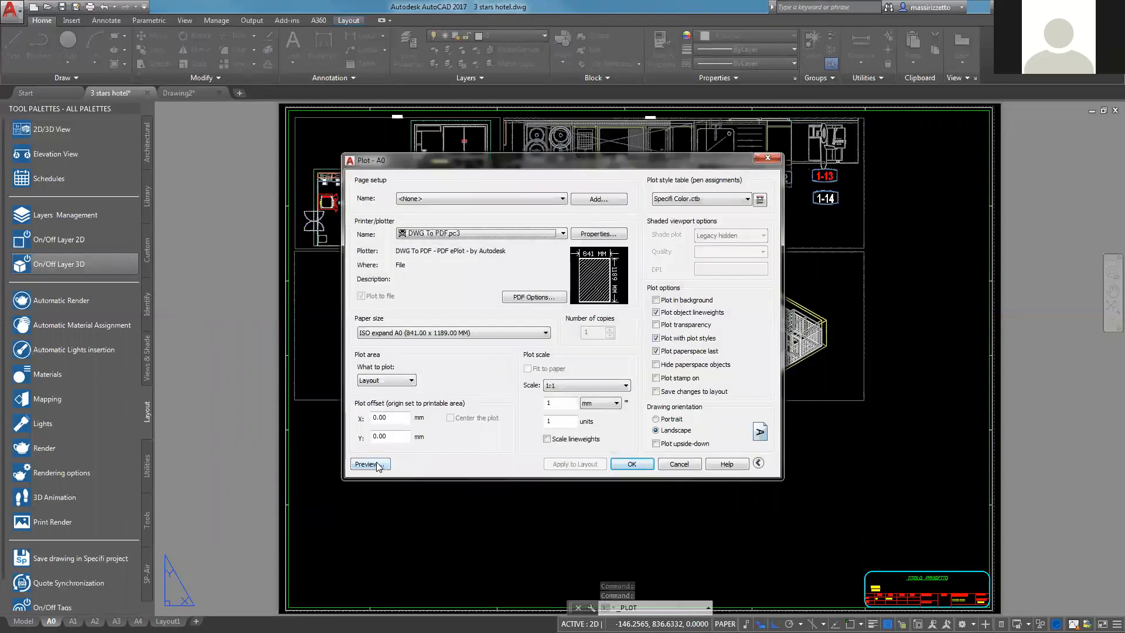
click(369, 464)
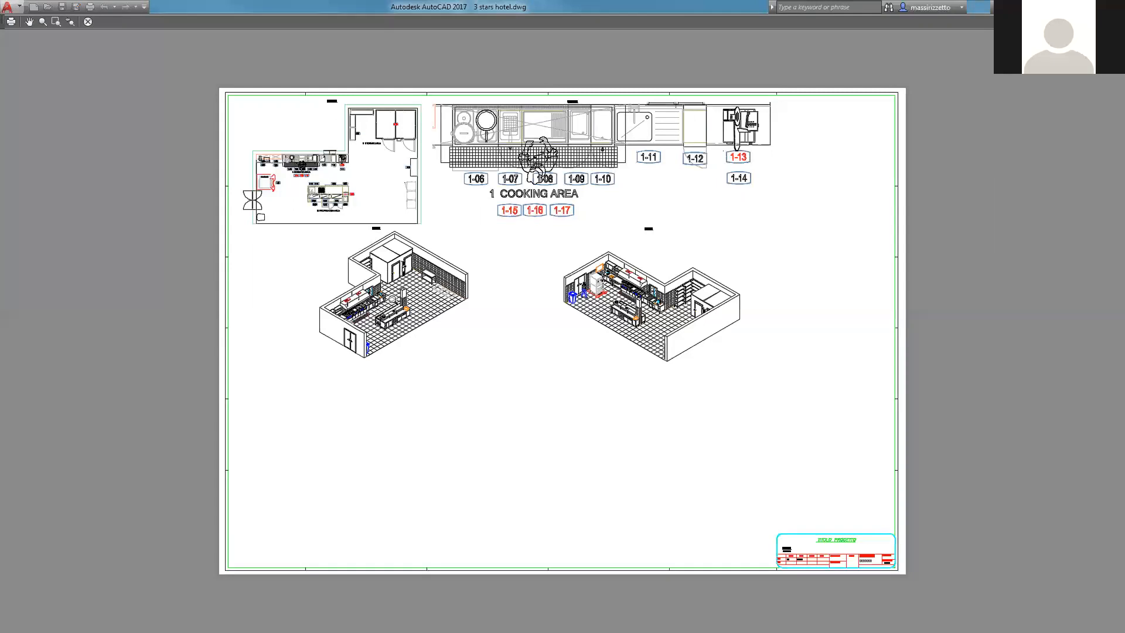
click(87, 21)
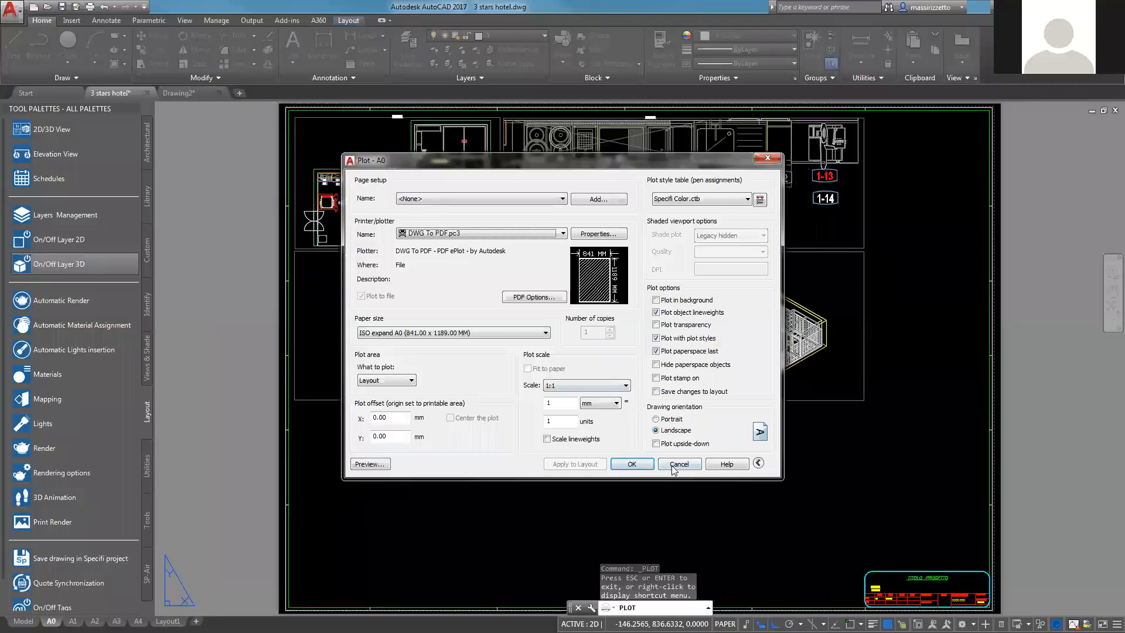
click(677, 463)
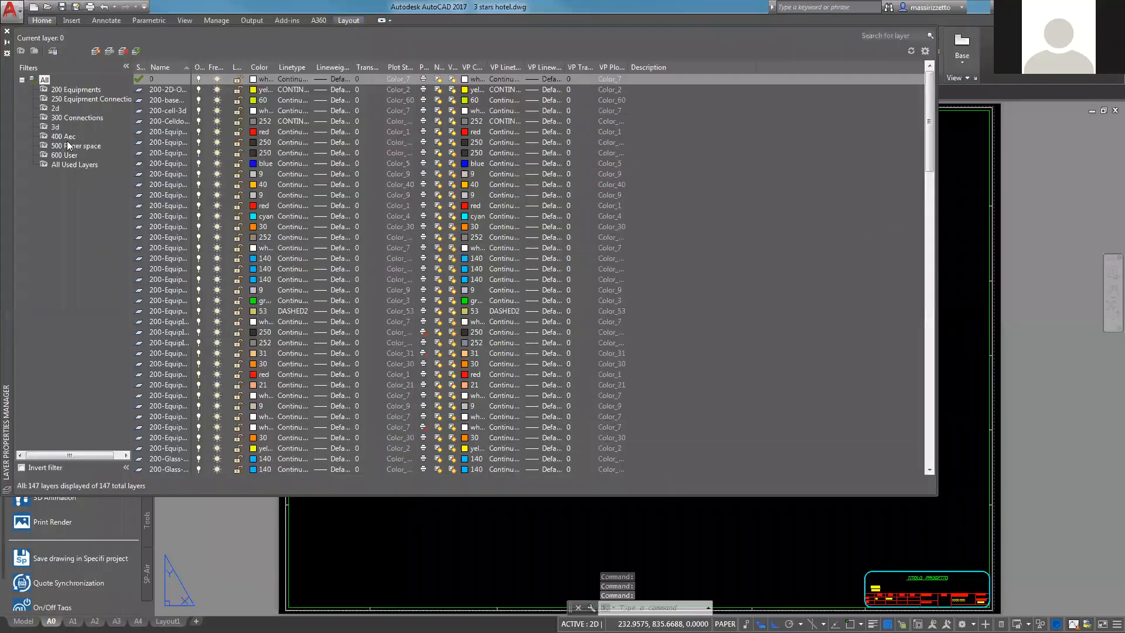
Make the 500-mview layer of the 500 Paper space group plottable, widen the Plot column, and close the layer manager
click(62, 146)
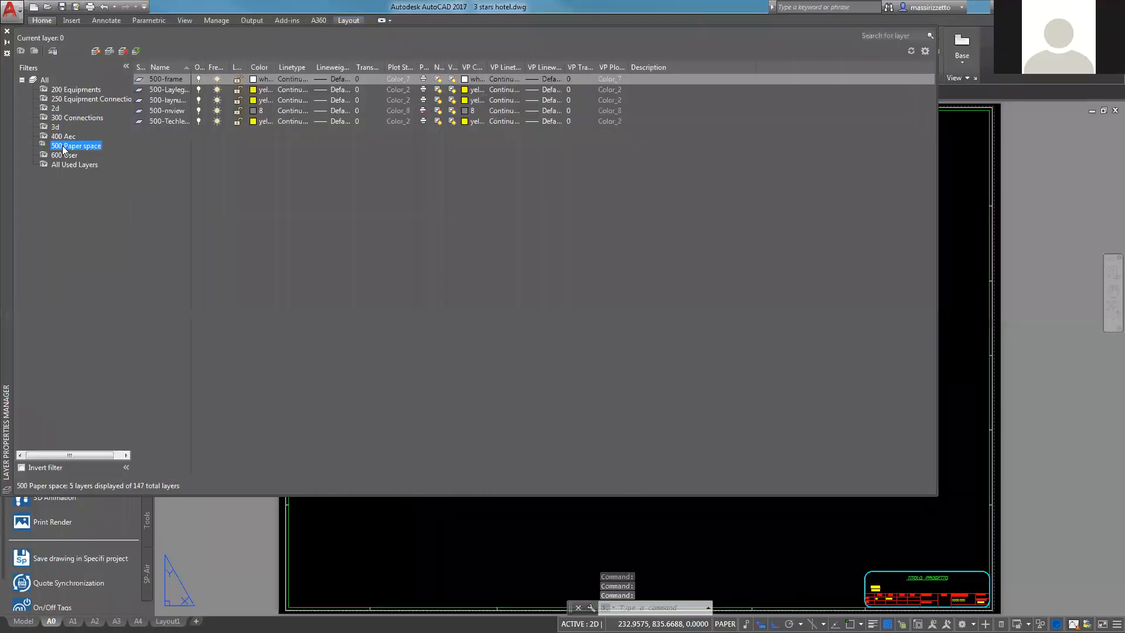
click(164, 110)
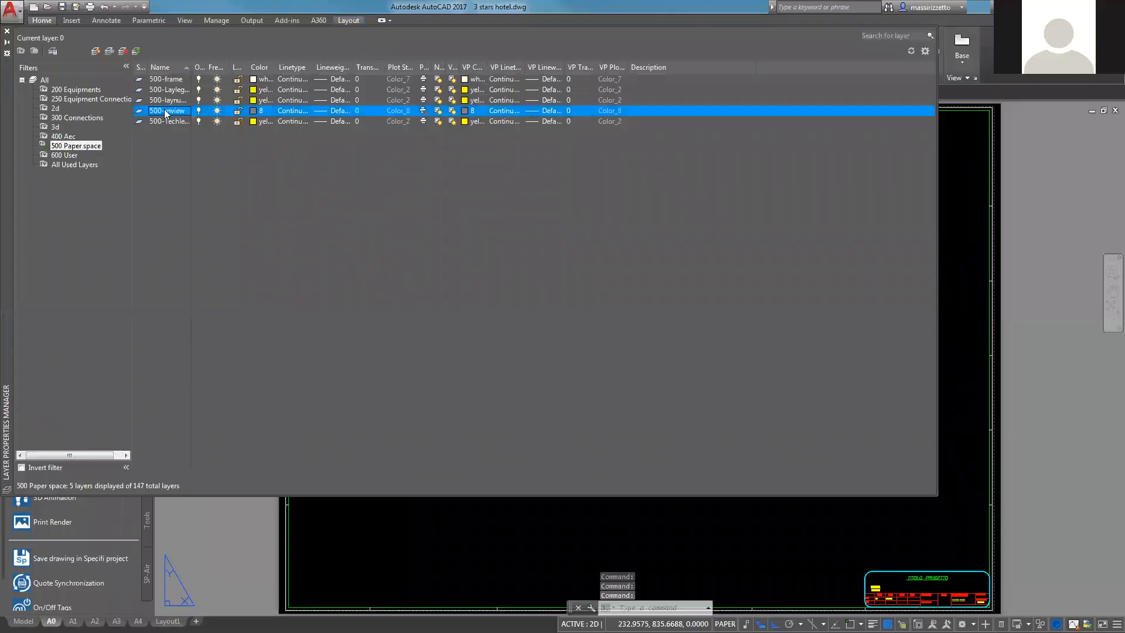
click(424, 112)
drag(430, 68, 472, 70)
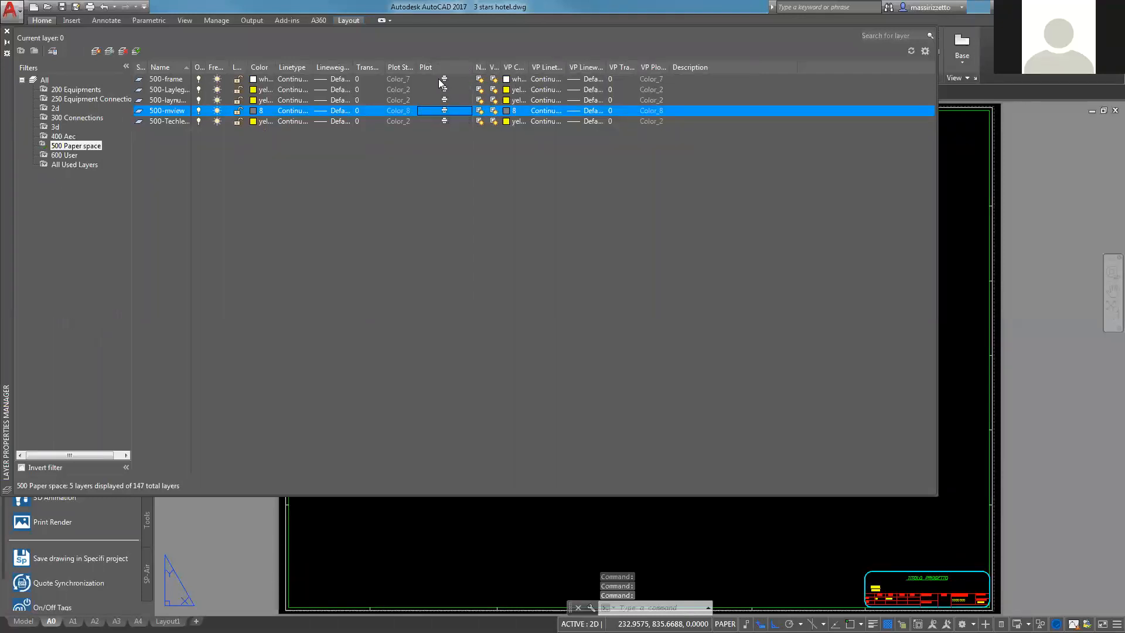
click(6, 30)
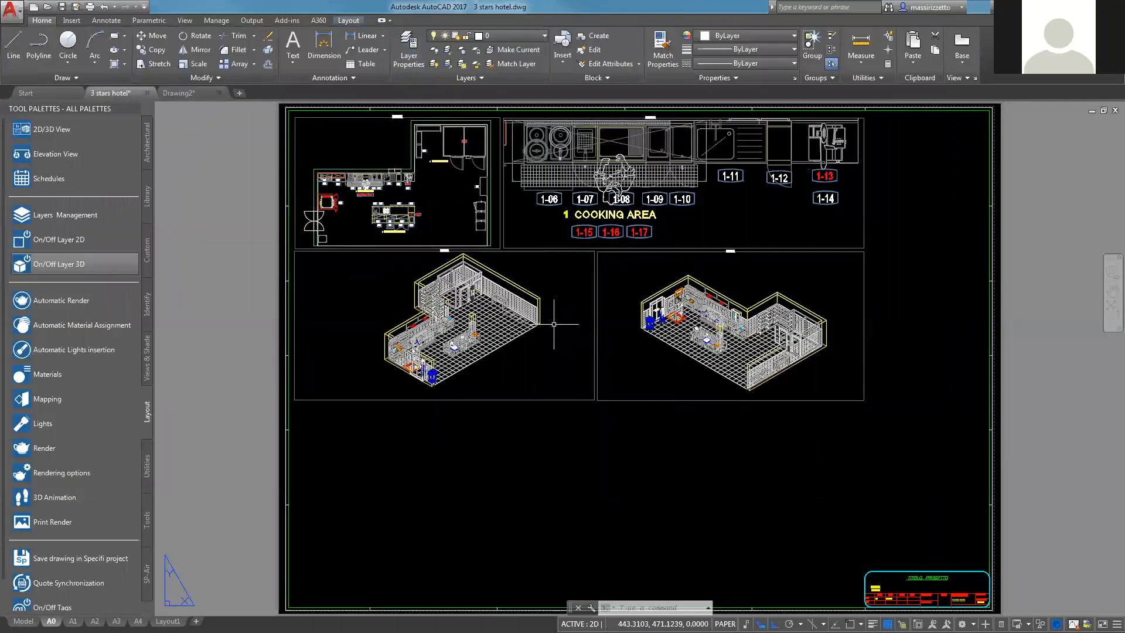
Set the shade plot of the isometric viewport below the floor plan to Realistic and deselect it
click(563, 400)
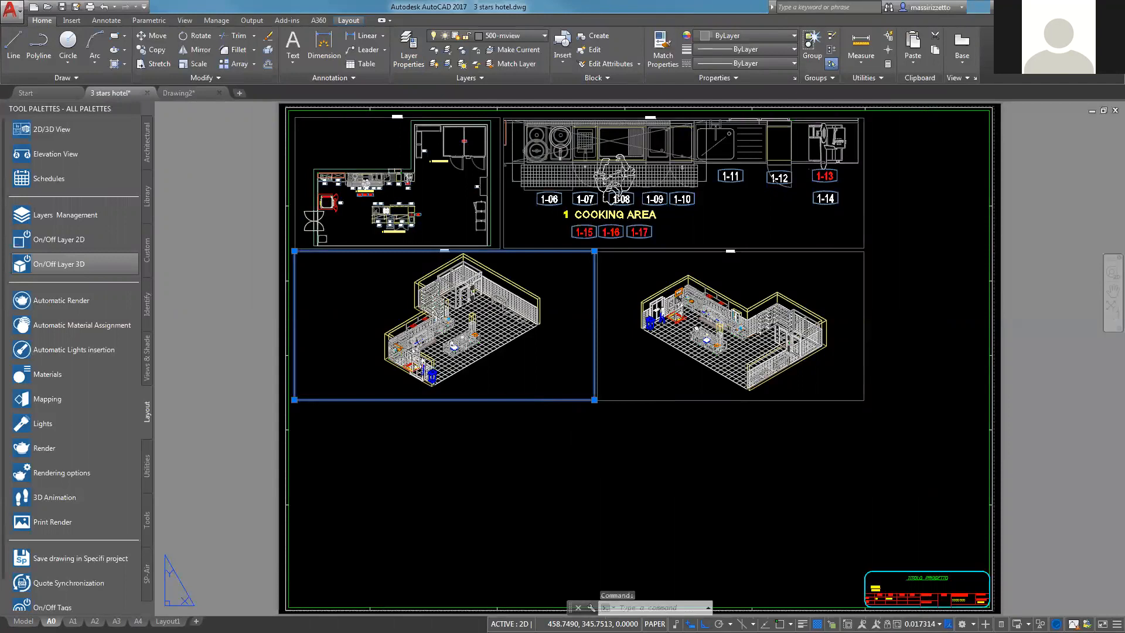
right_click(615, 341)
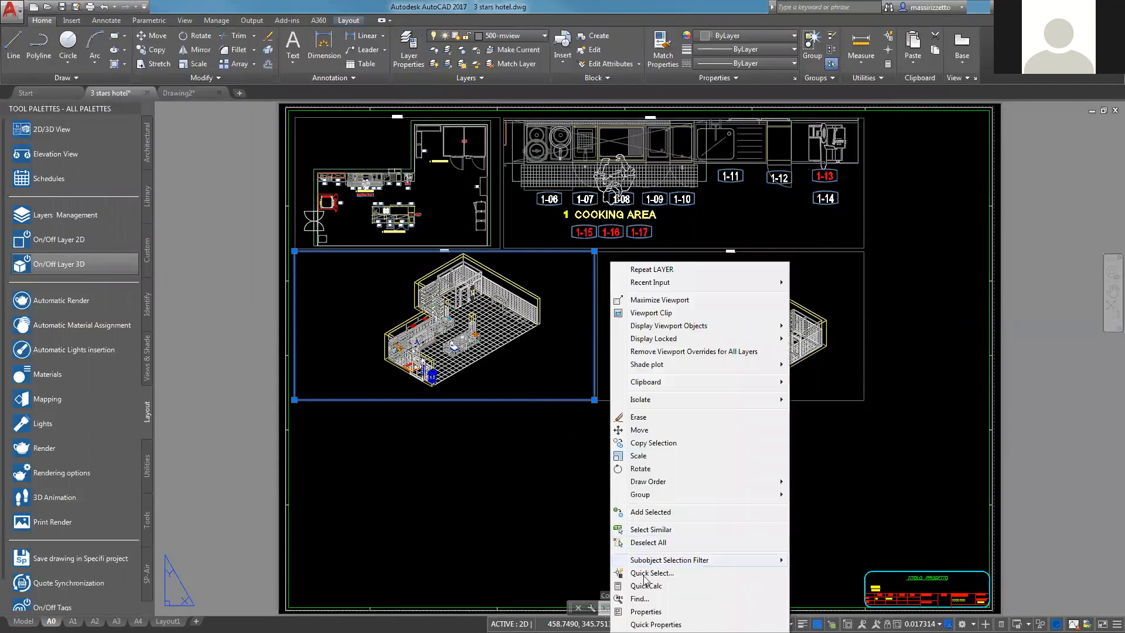
click(649, 611)
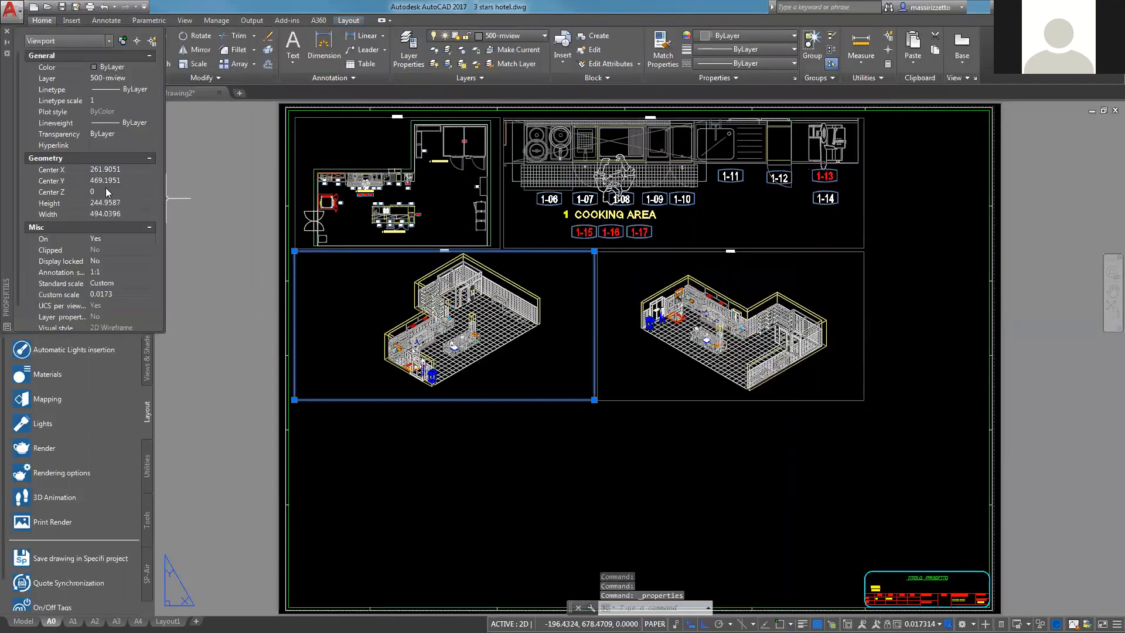
scroll(16, 314, down, 2)
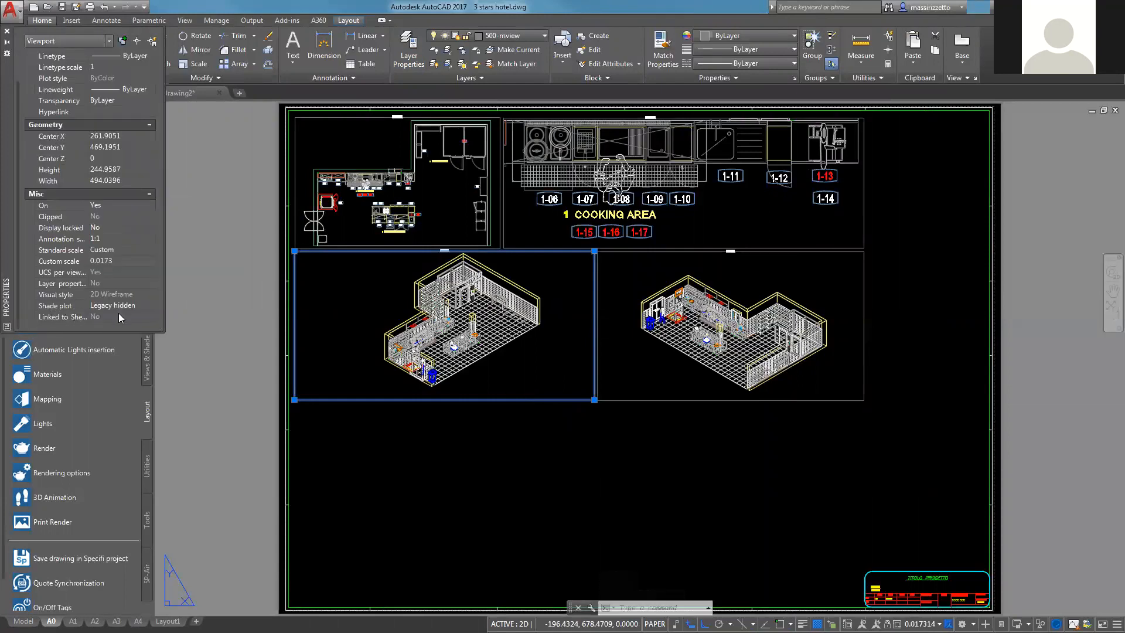
click(153, 304)
click(152, 305)
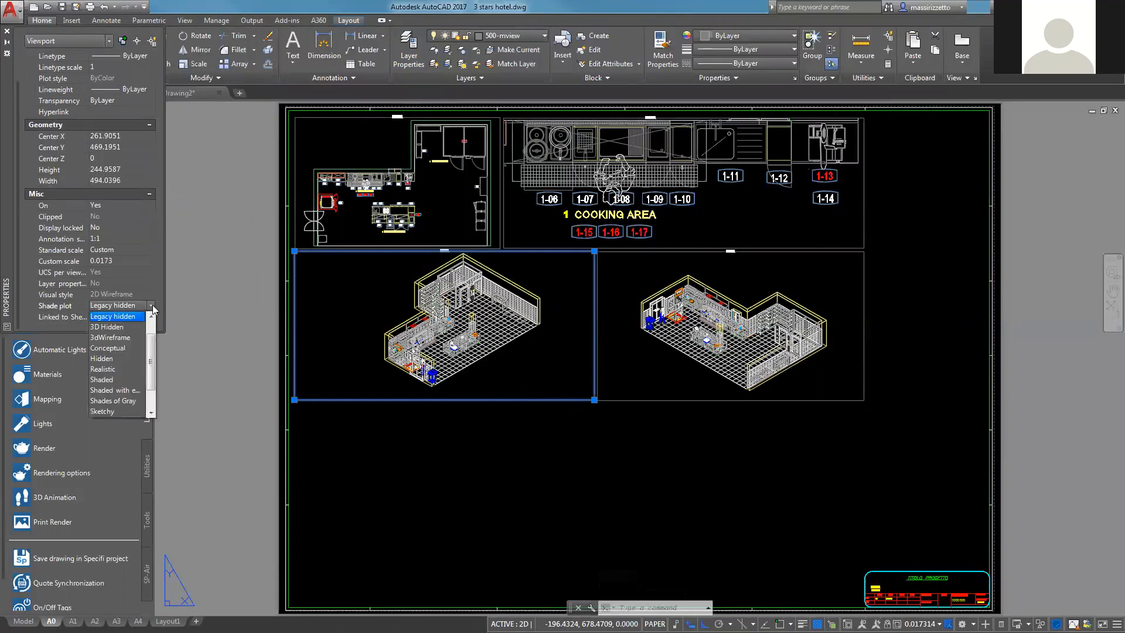
click(112, 369)
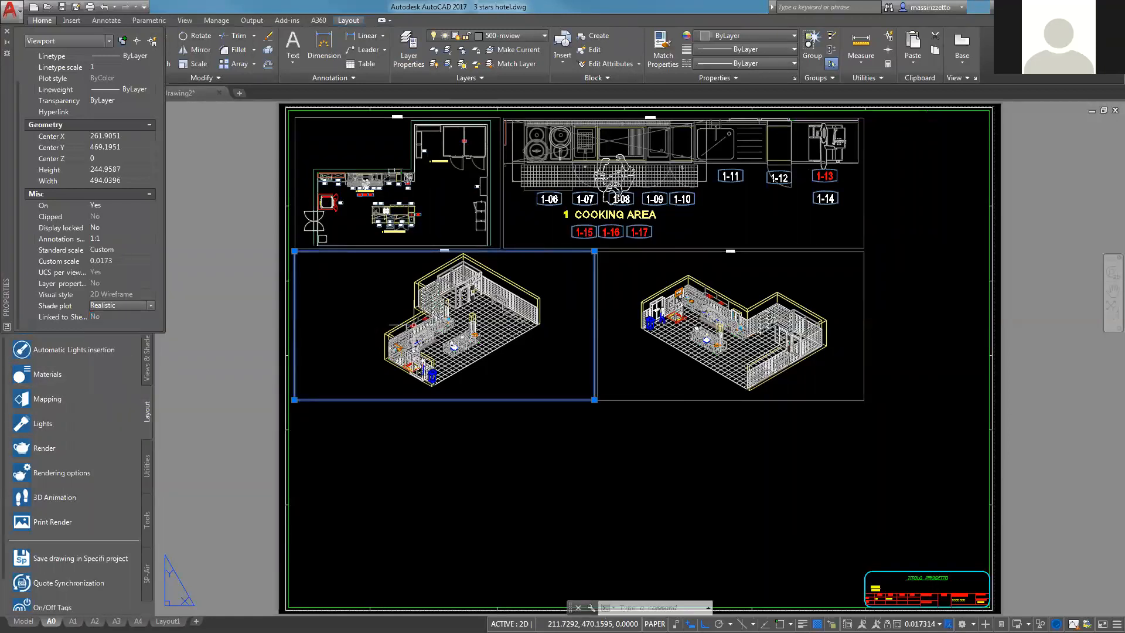
key(Escape)
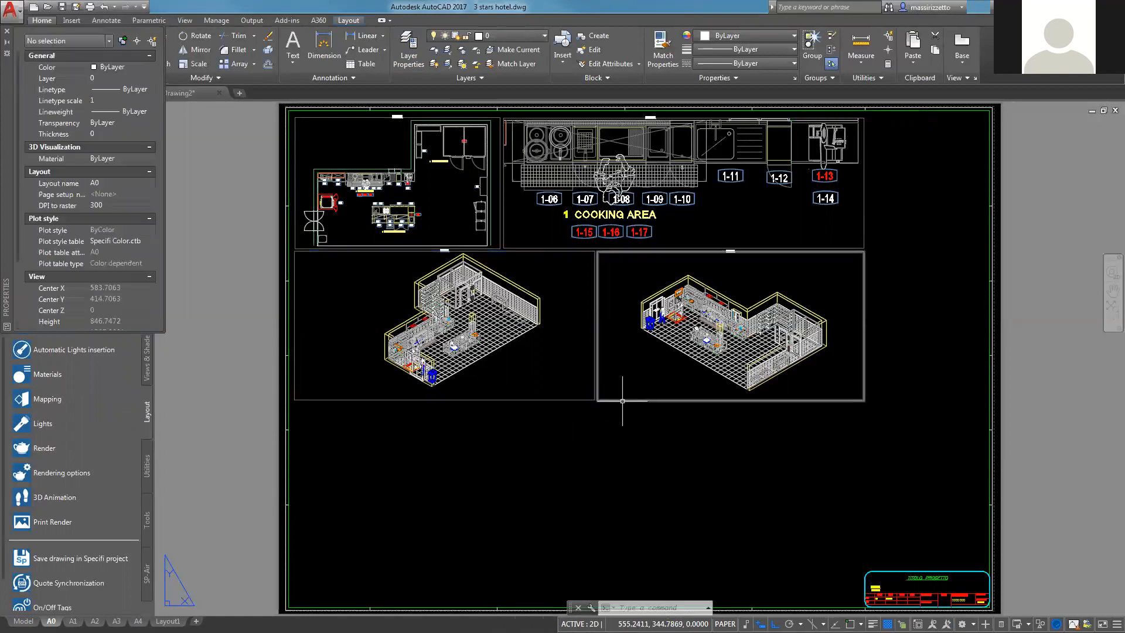
Set the shade plot of the isometric viewport below the cooking area view to Sketchy and close its properties
click(612, 400)
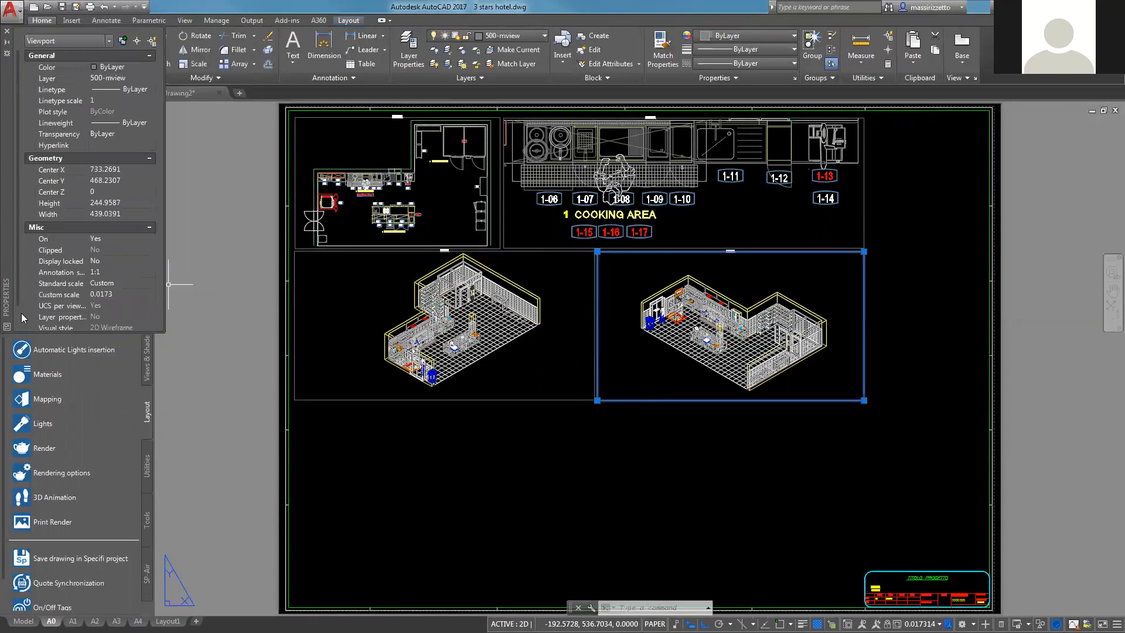
scroll(19, 313, down, 1)
click(146, 304)
click(152, 304)
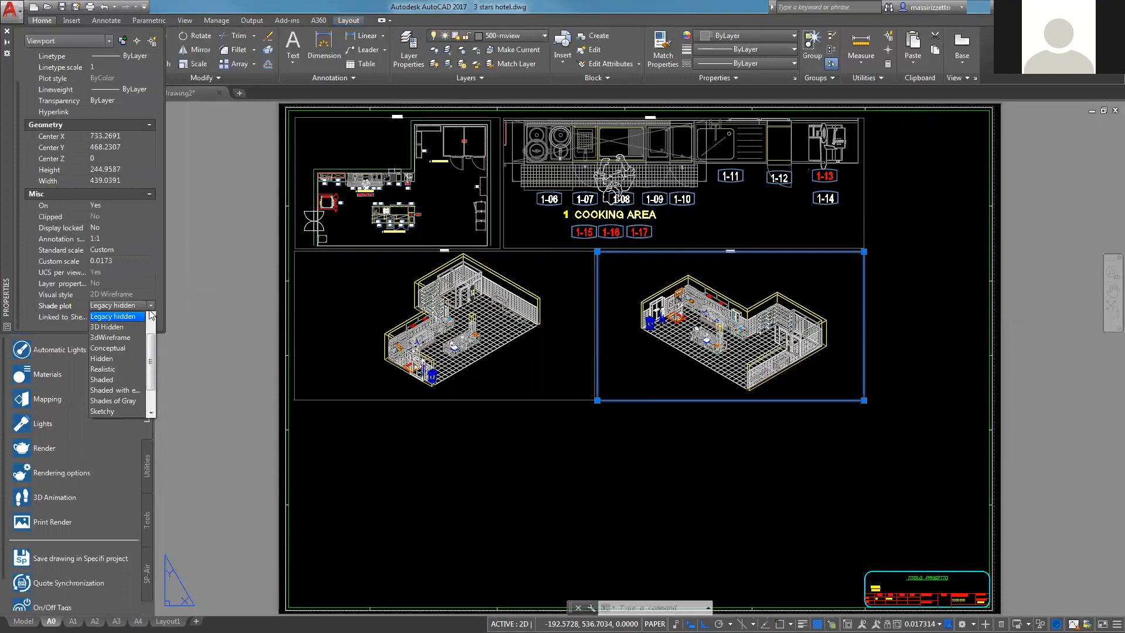
click(132, 410)
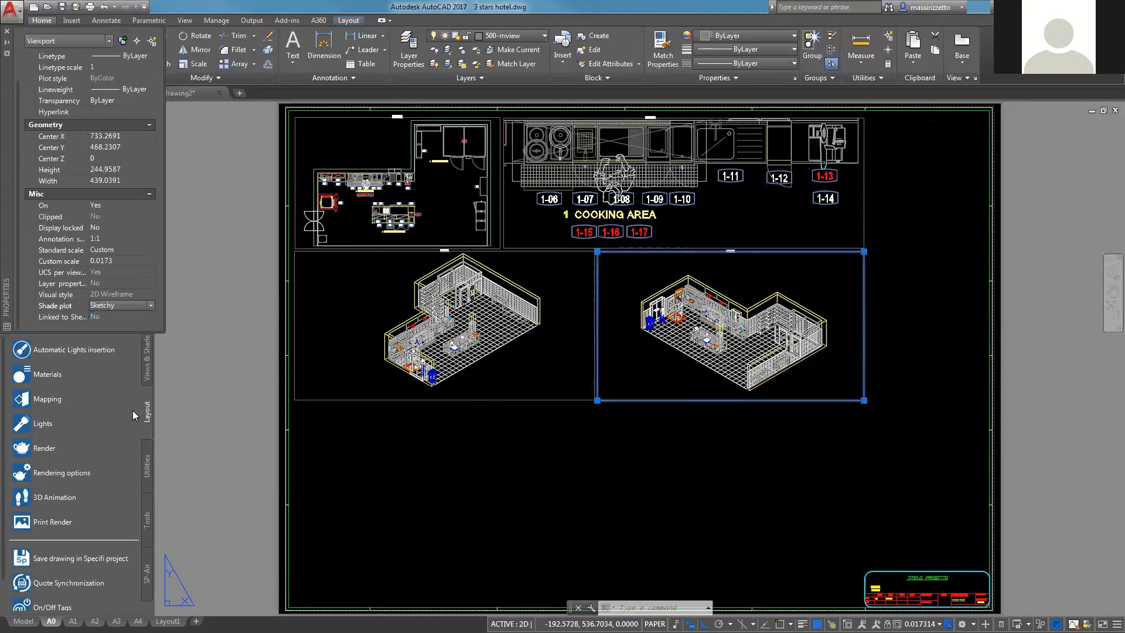
click(7, 31)
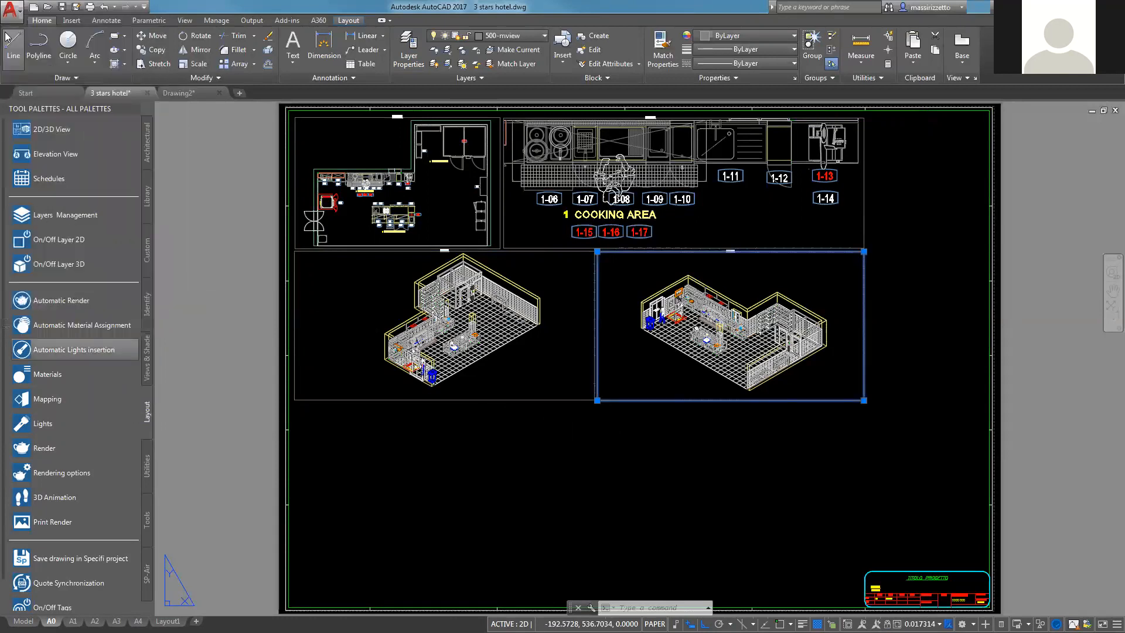
Preview the A0 layout as a single-sheet plot and examine the shaded isometric views up close
click(90, 7)
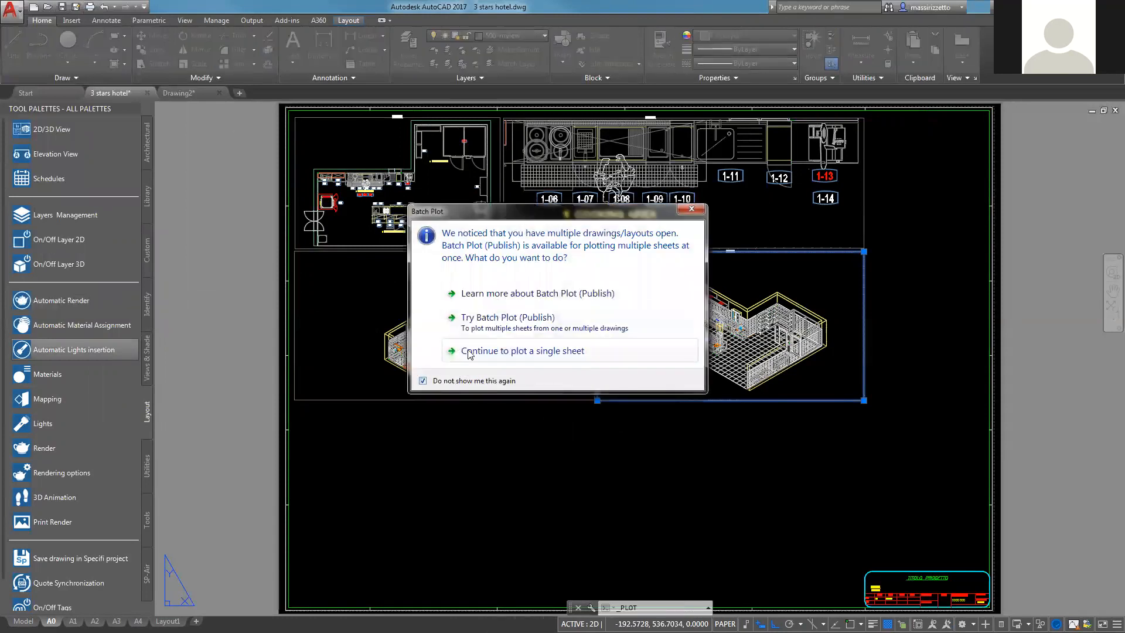
click(468, 351)
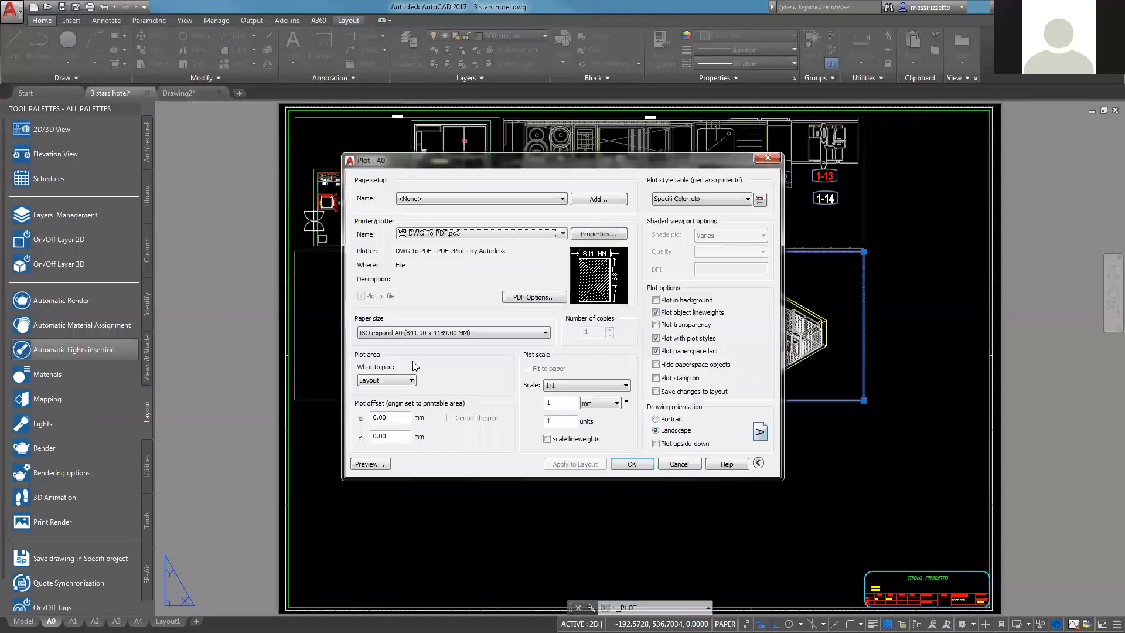
click(370, 467)
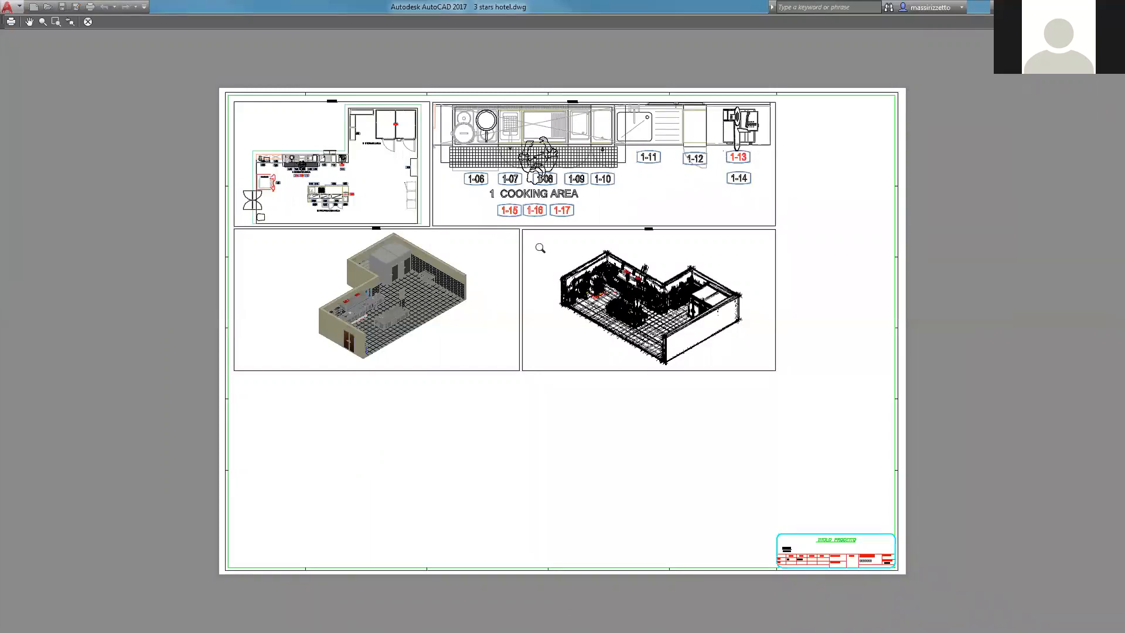
scroll(621, 298, up, 4)
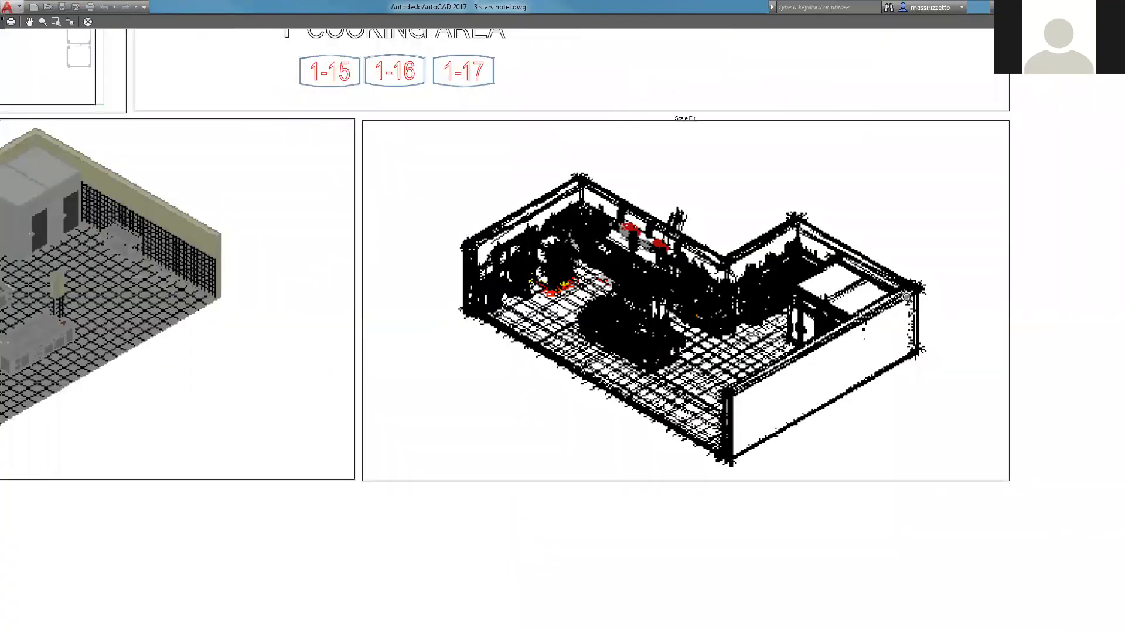
Zoom out to compare both shaded isometric views, then close the plot preview and cancel the plot
scroll(900, 299, down, 4)
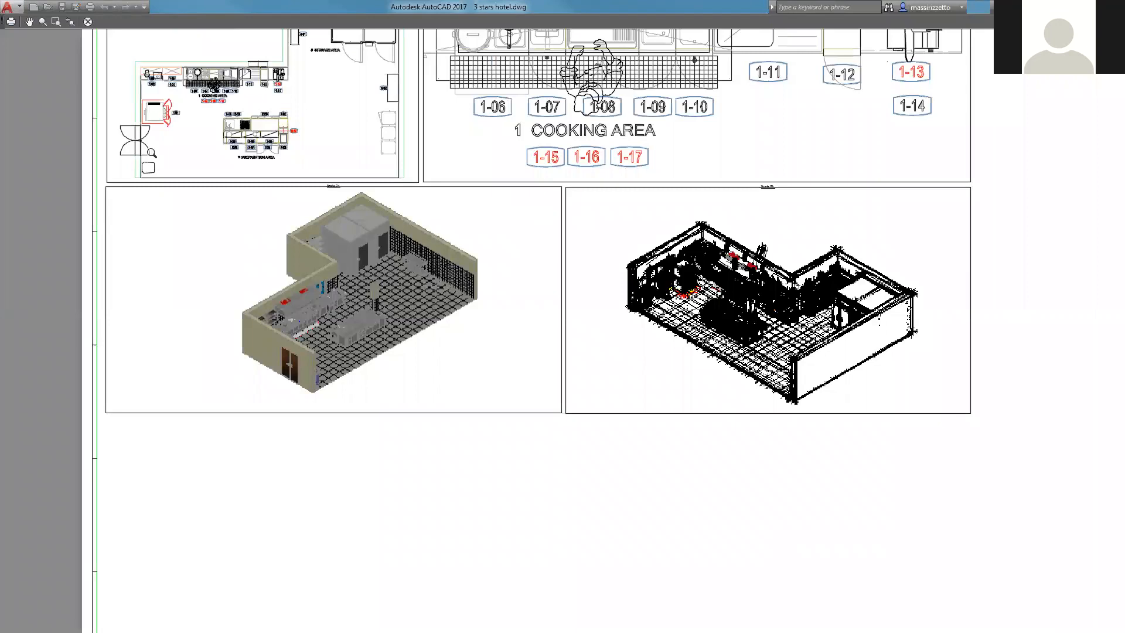
click(87, 22)
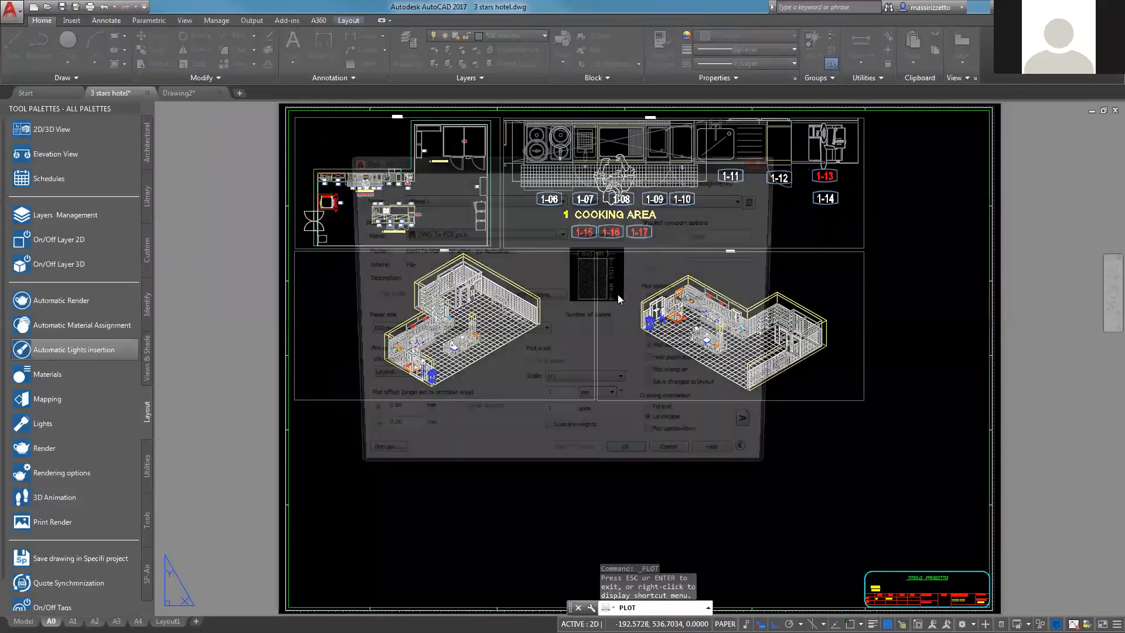
click(682, 463)
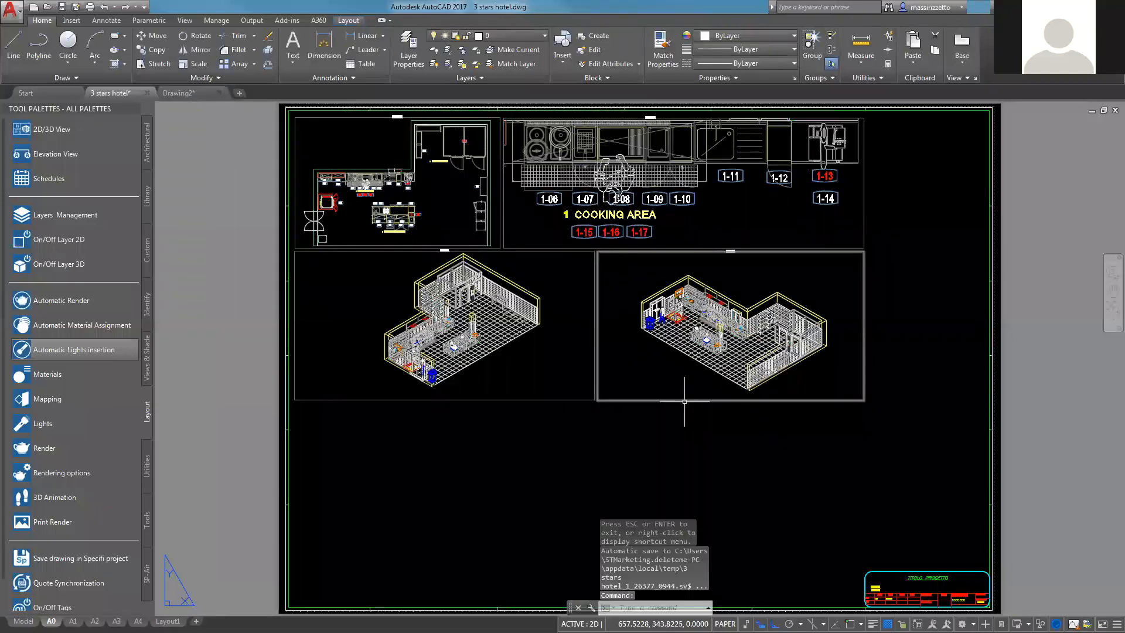
Set the shade plot of the isometric viewport below the cooking area view to Conceptual and deselect it
click(684, 402)
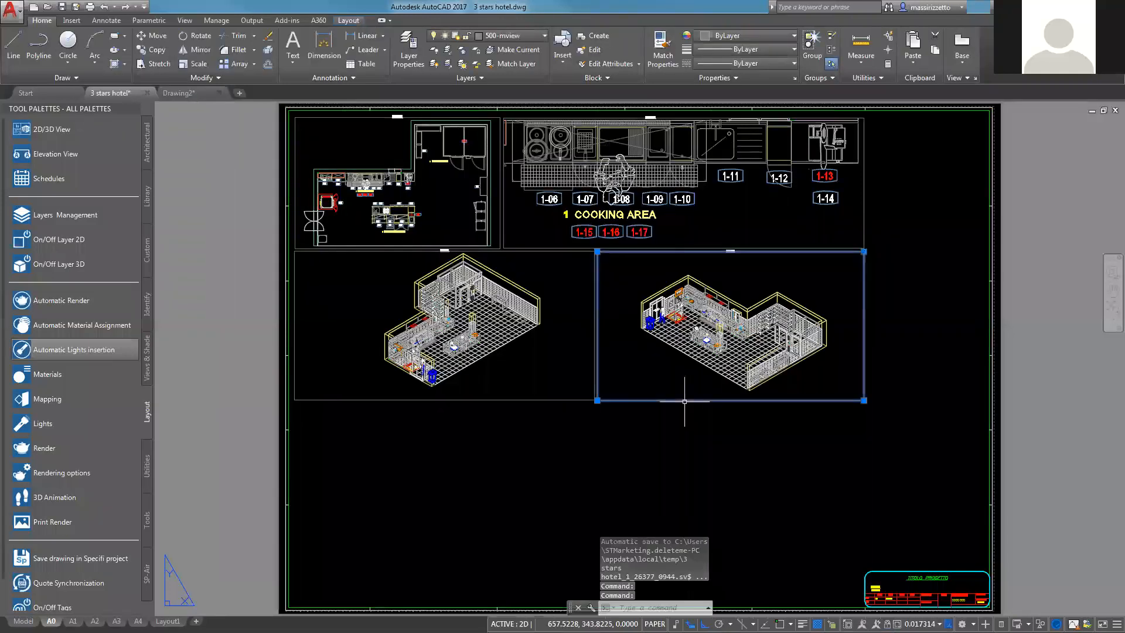
right_click(626, 403)
click(649, 381)
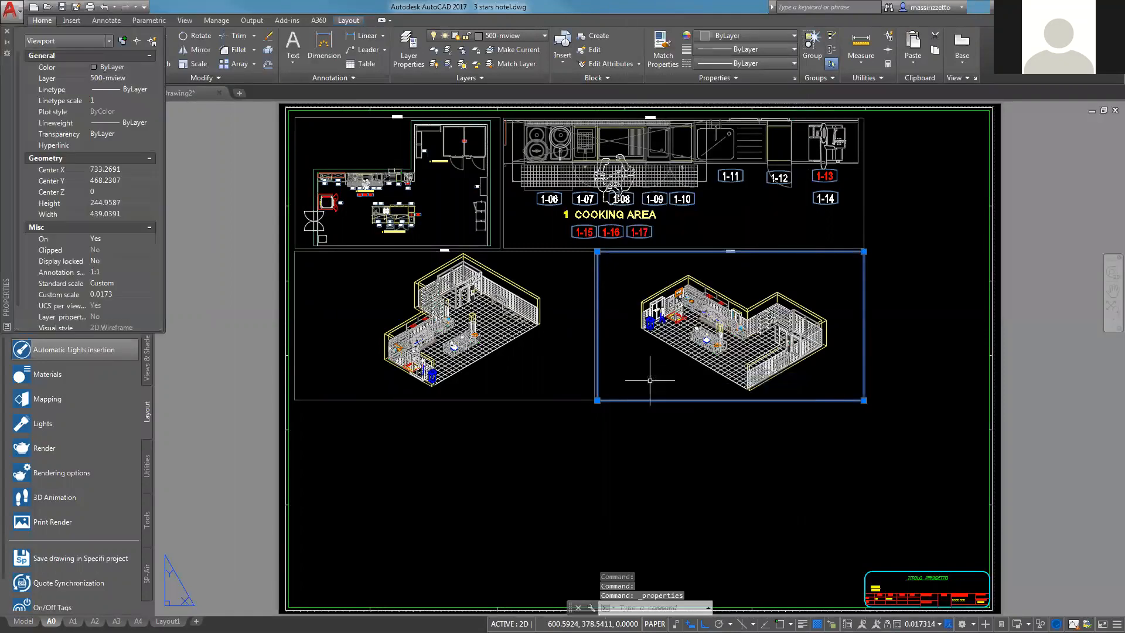
scroll(35, 314, down, 1)
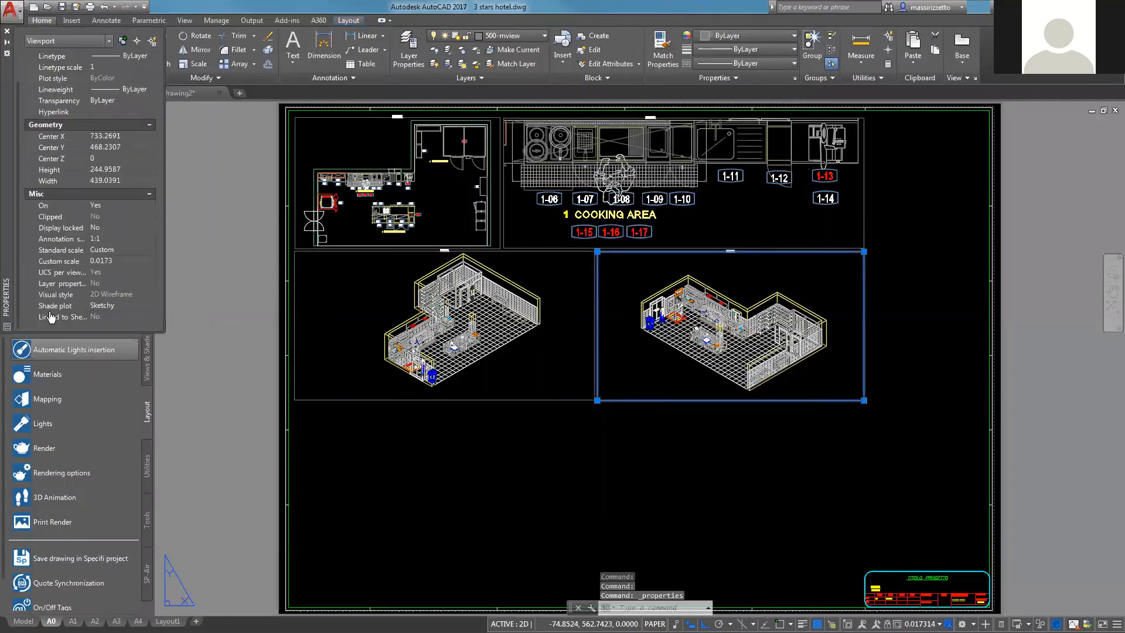
click(130, 305)
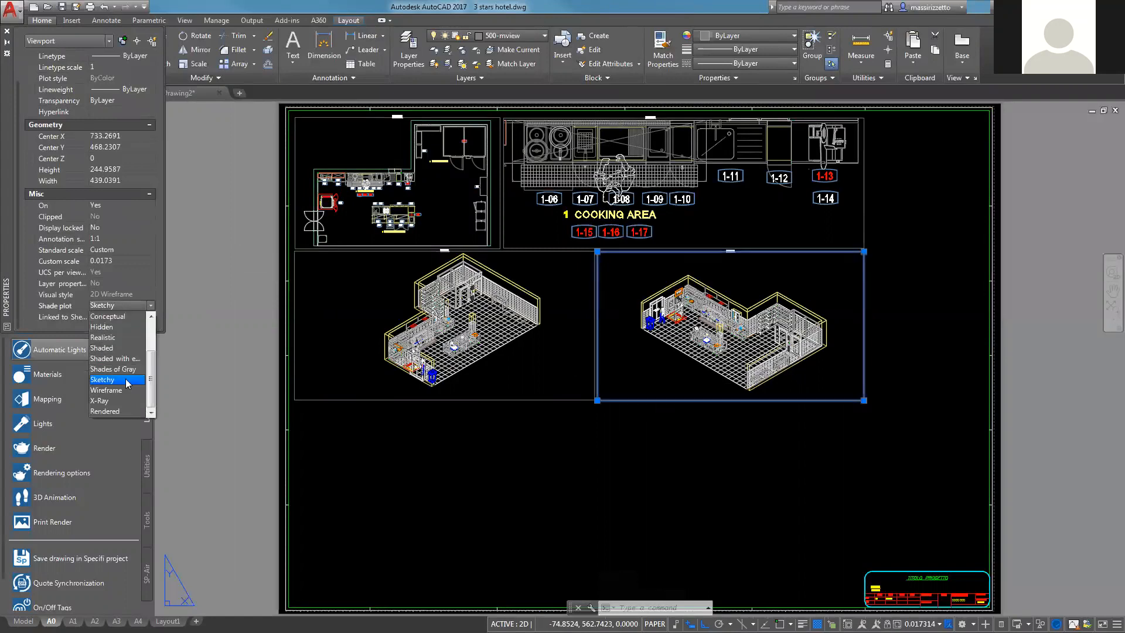
click(115, 315)
click(403, 454)
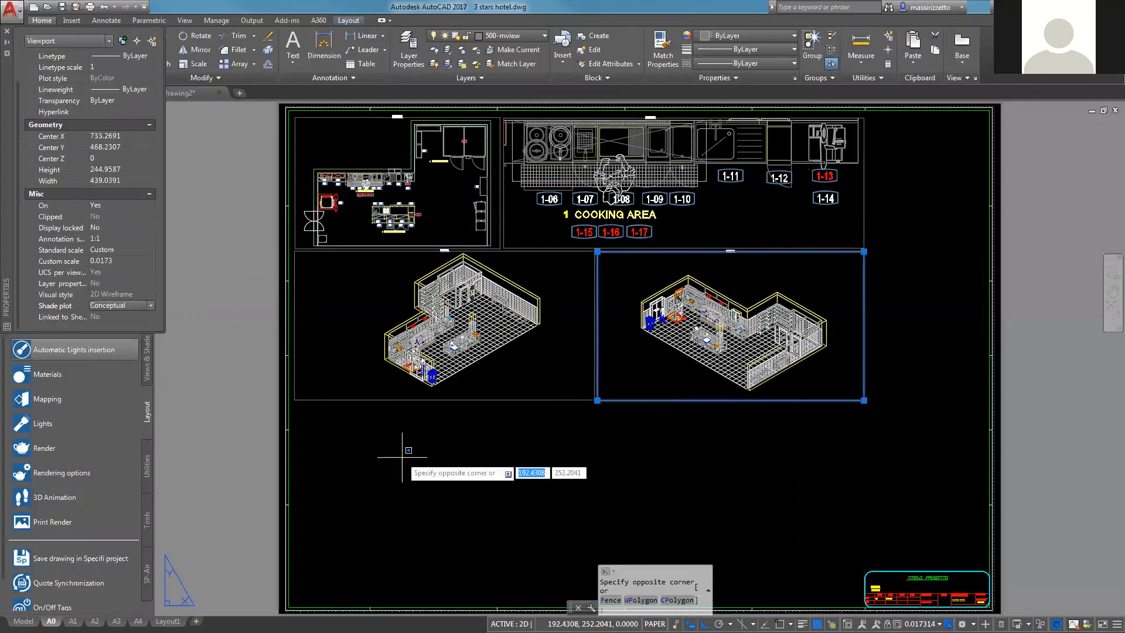
key(Escape)
key(Escape)
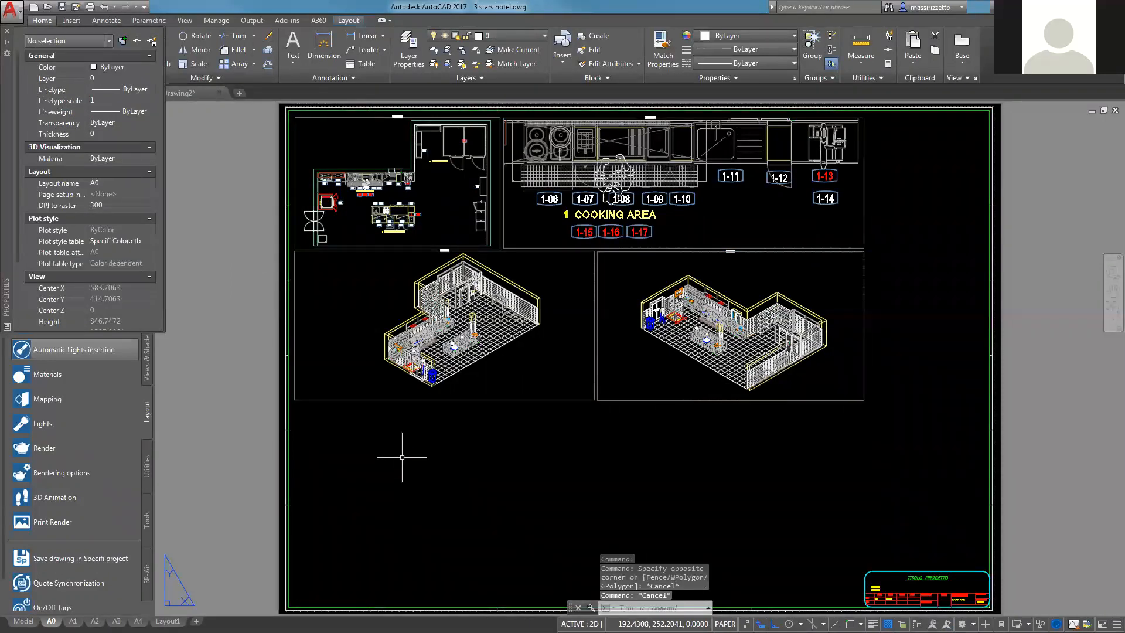